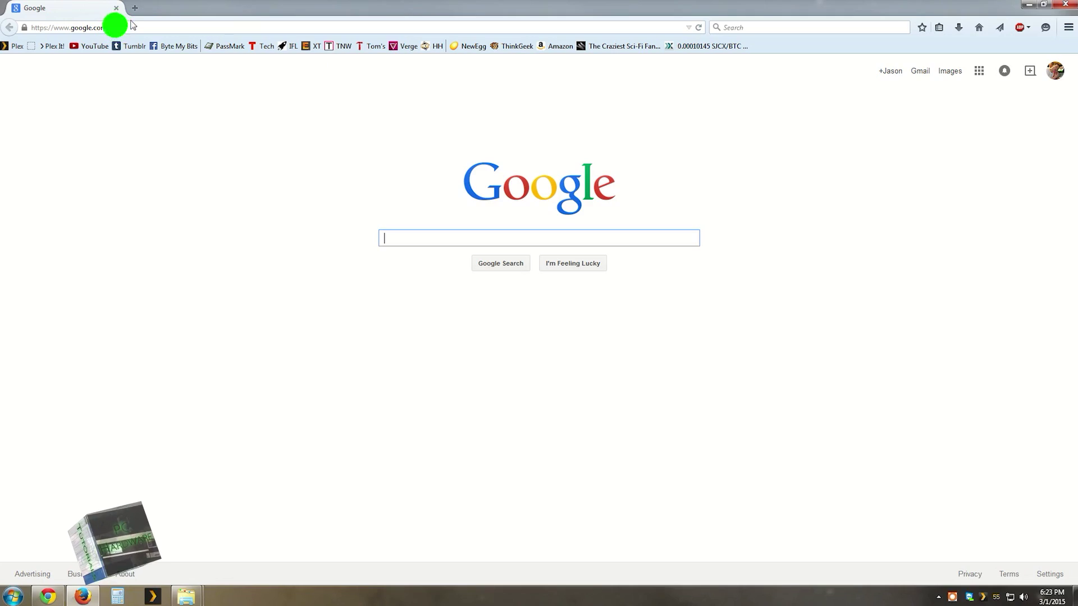
Go to the Plex forums at forums.plex.tv.
{"action": "type", "text": "foru"}
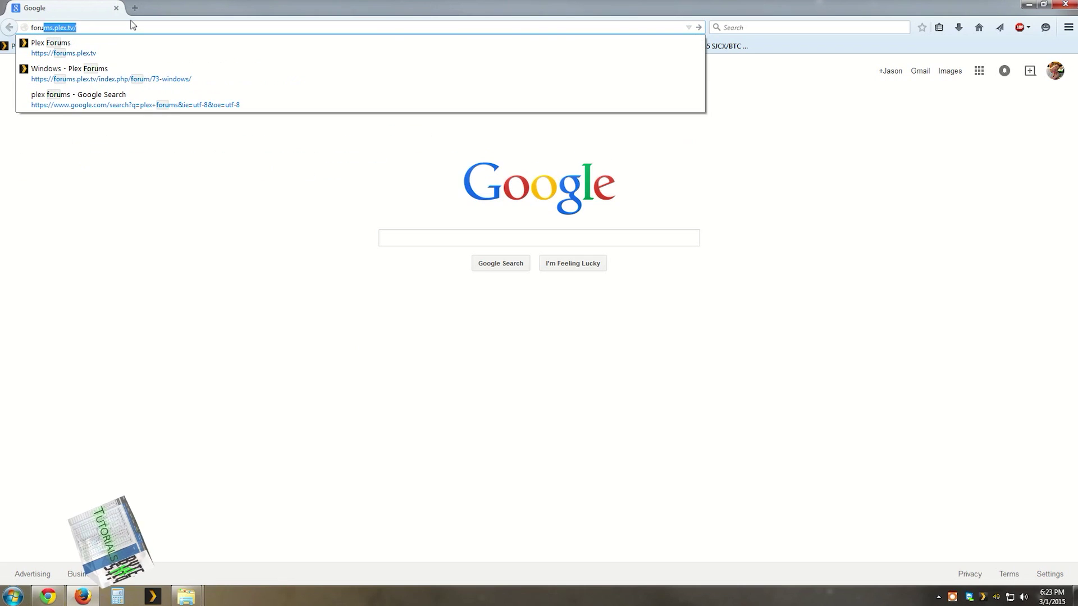
{"action": "type", "text": "ms.ple"}
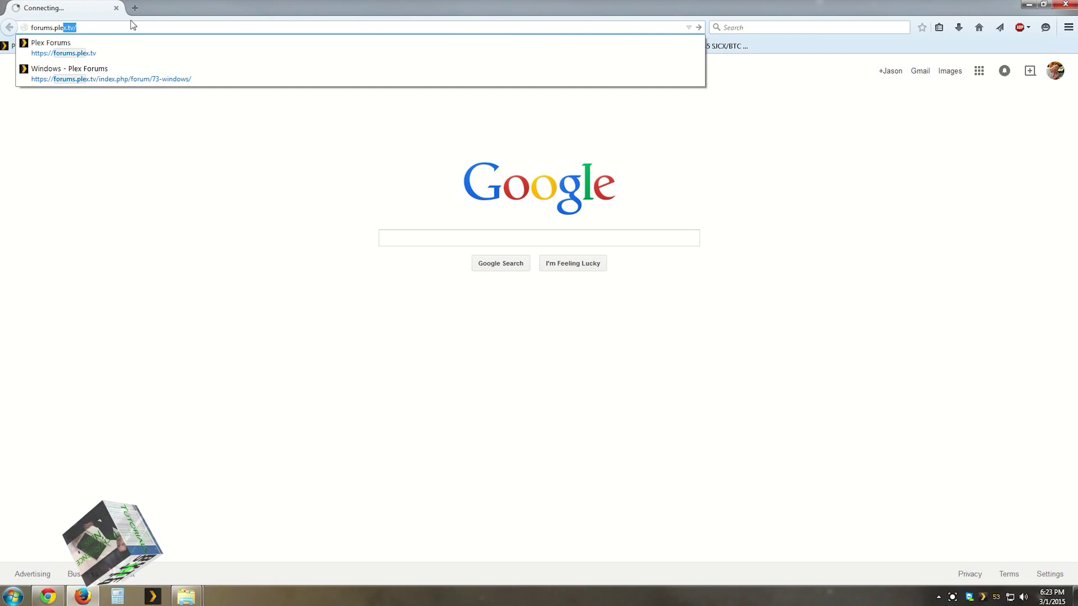
{"action": "key", "text": "Return"}
Open the pinned Night Skin for PHT (v1.7.3) release topic in the Night skin forum.
{"action": "scroll", "coordinate": [332, 426], "scroll_direction": "down", "scroll_amount": 10}
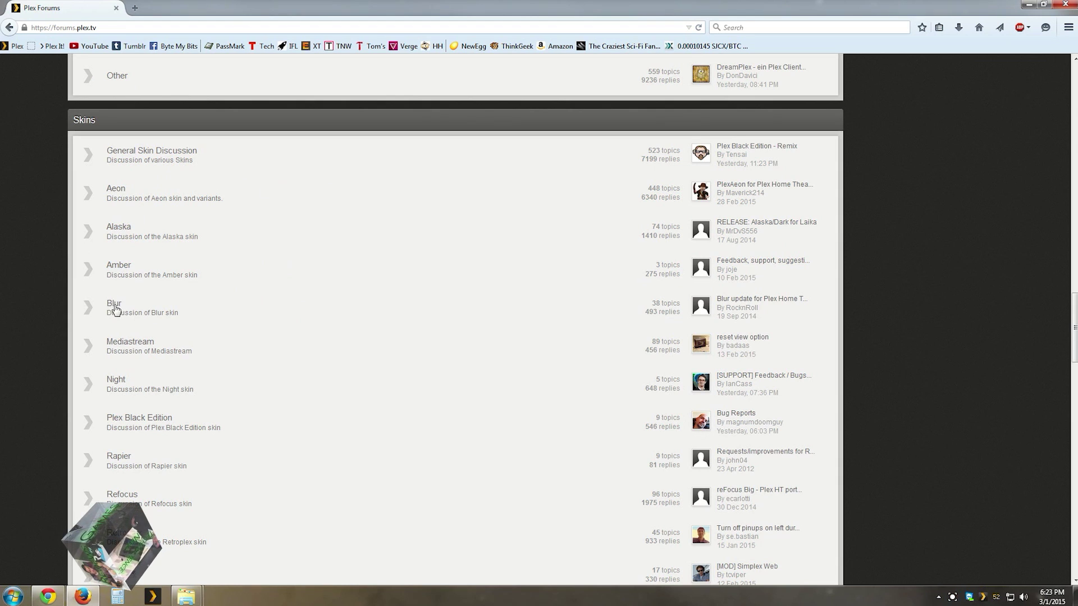
{"action": "left_click", "coordinate": [117, 380]}
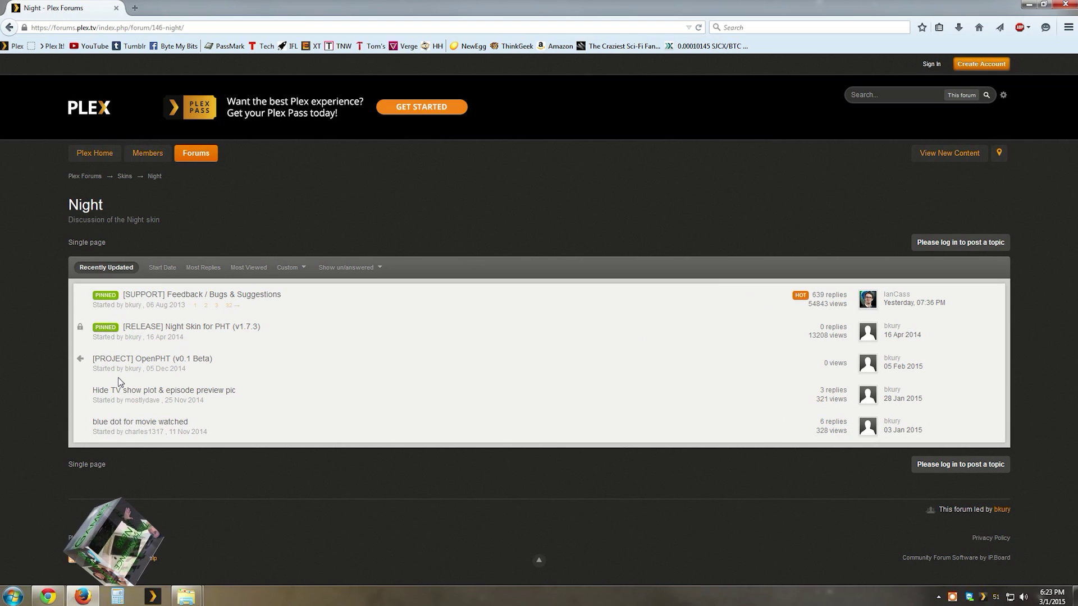
{"action": "left_click", "coordinate": [197, 327]}
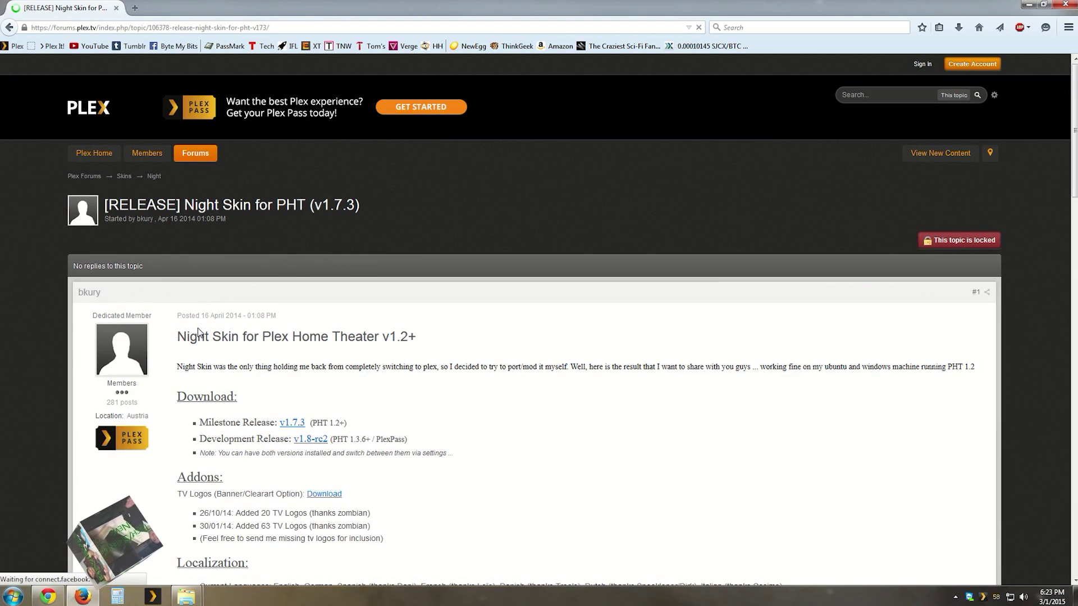
Download the skin.night repository as a ZIP from its GitHub page, and minimize the open windows to clear the desktop.
{"action": "scroll", "coordinate": [204, 322], "scroll_direction": "down", "scroll_amount": 2}
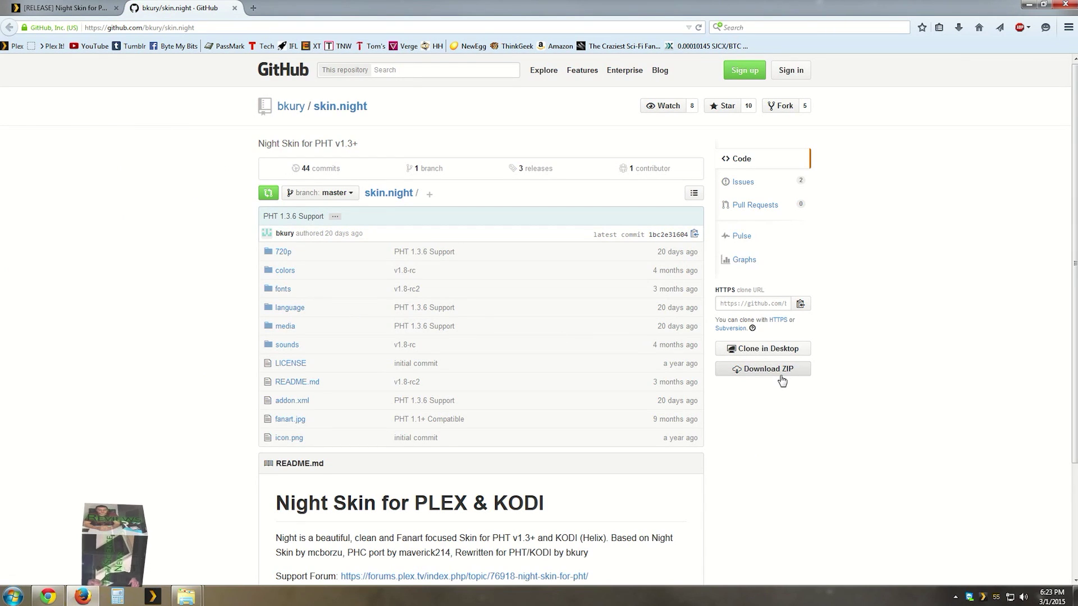
{"action": "left_click", "coordinate": [780, 378]}
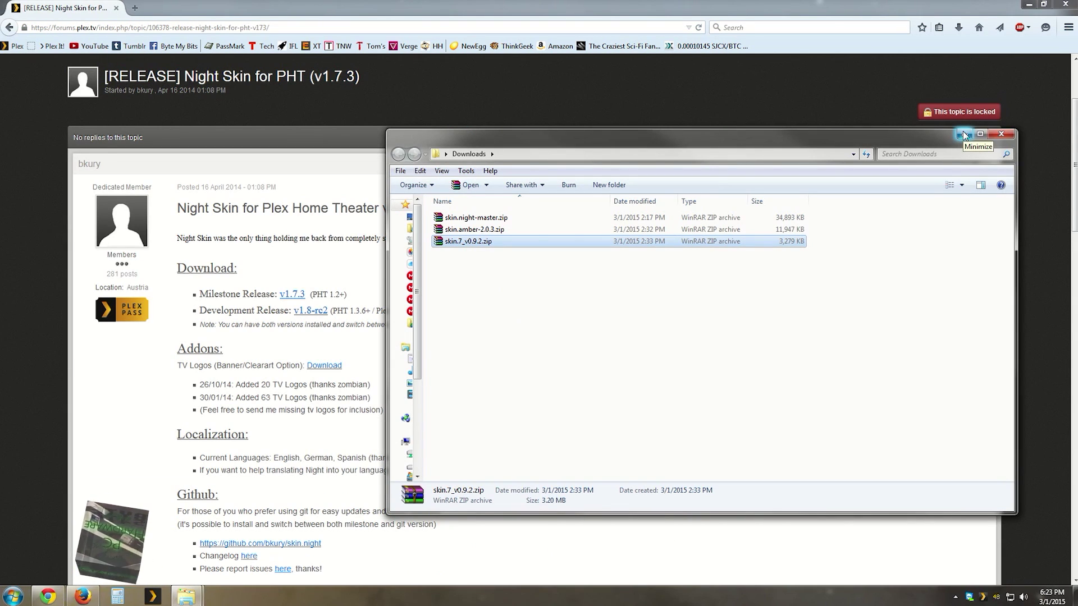
{"action": "left_click", "coordinate": [963, 133]}
{"action": "left_click", "coordinate": [1028, 4]}
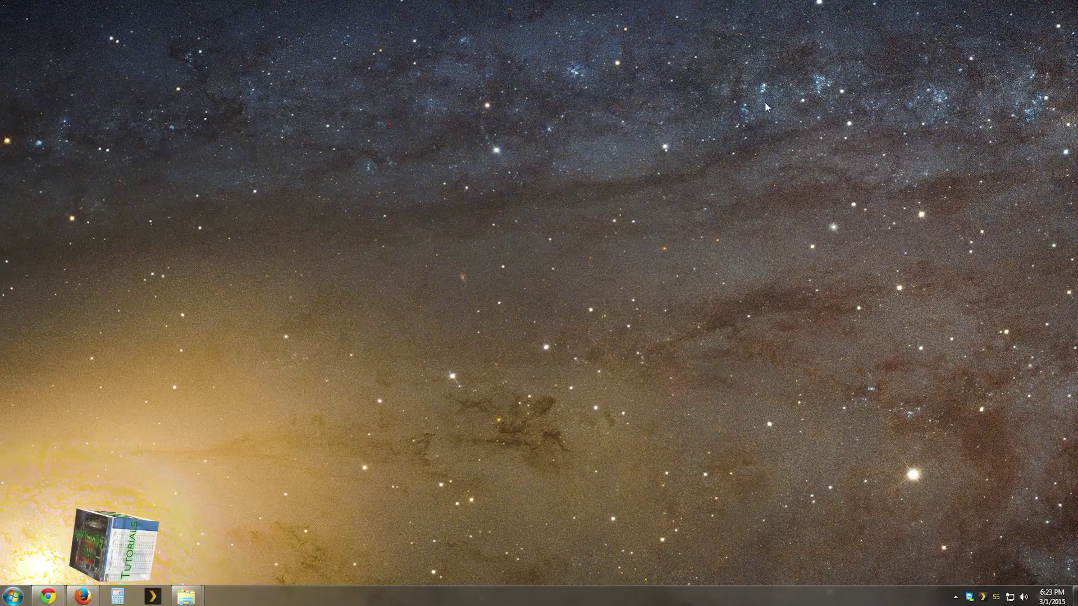
Bring up the Plex Home Theater folder and open its addons folder.
{"action": "mouse_move", "coordinate": [186, 595]}
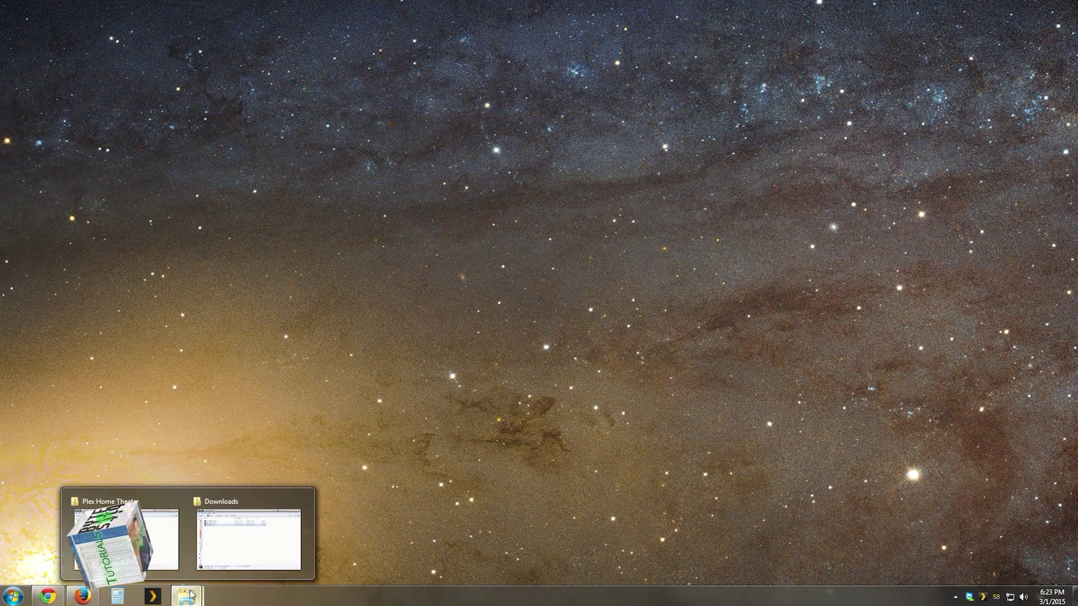
{"action": "left_click", "coordinate": [126, 536]}
{"action": "left_click", "coordinate": [284, 360]}
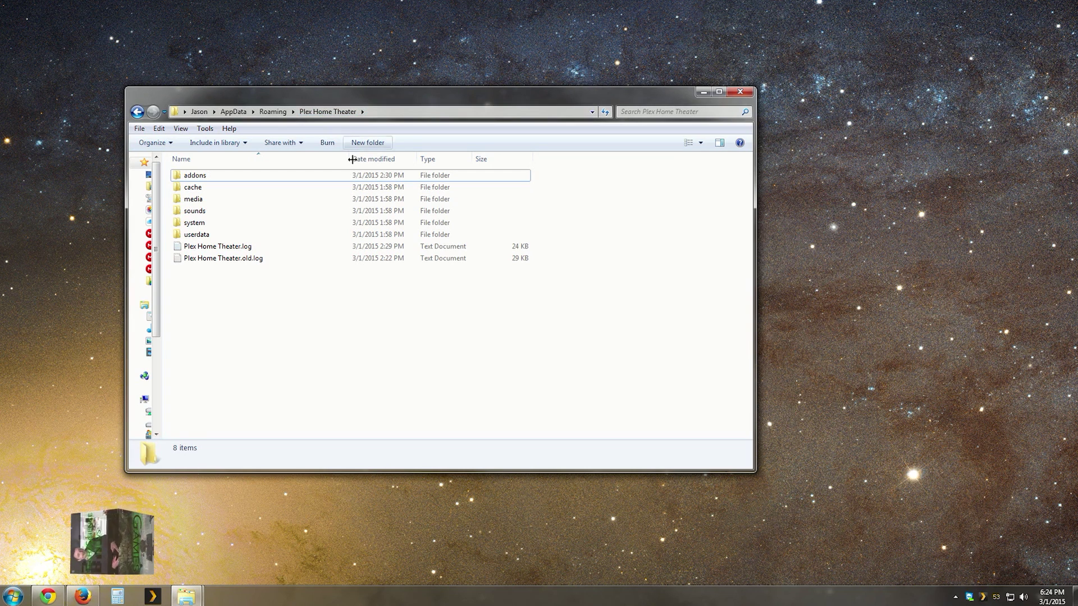
{"action": "left_click", "coordinate": [205, 175]}
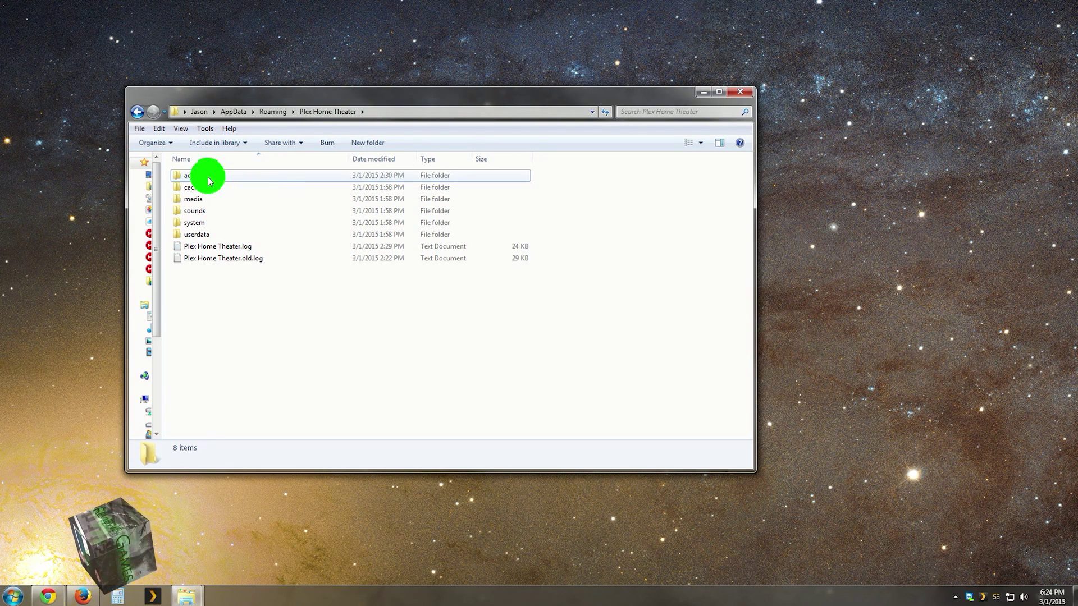
{"action": "double_click", "coordinate": [198, 178]}
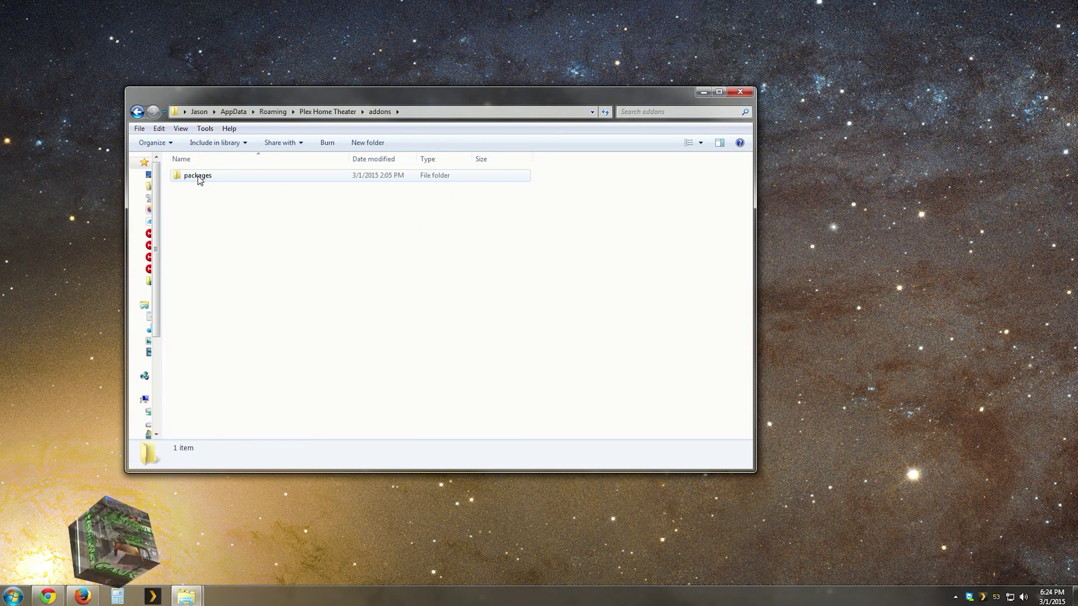
Place the Downloads folder window beside the addons folder and extract skin.night-master.zip directly into addons.
{"action": "left_click", "coordinate": [187, 596]}
{"action": "left_click", "coordinate": [250, 539]}
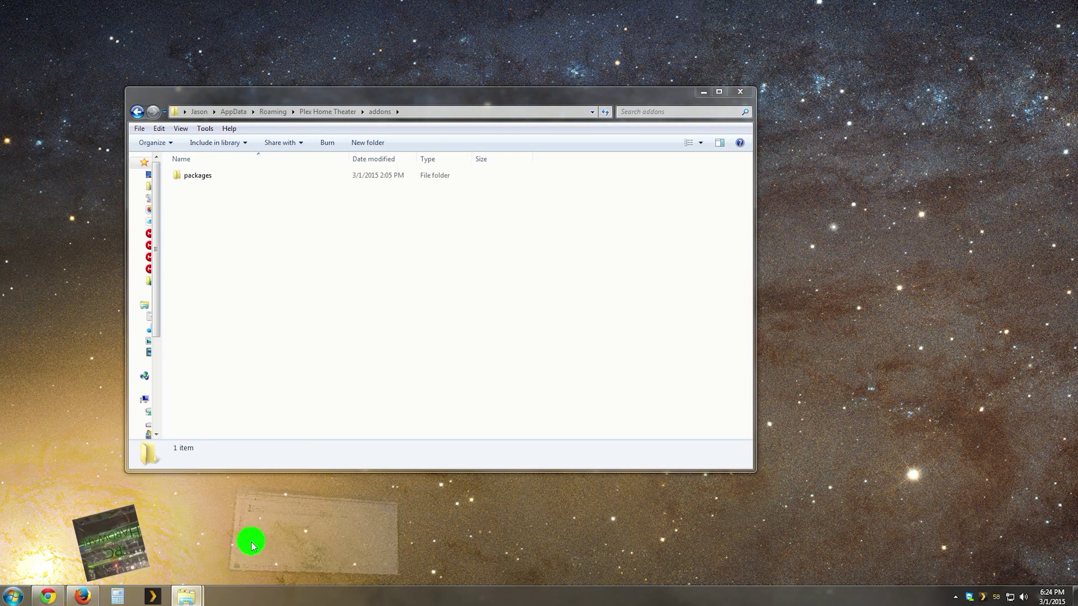
{"action": "left_click", "coordinate": [469, 219]}
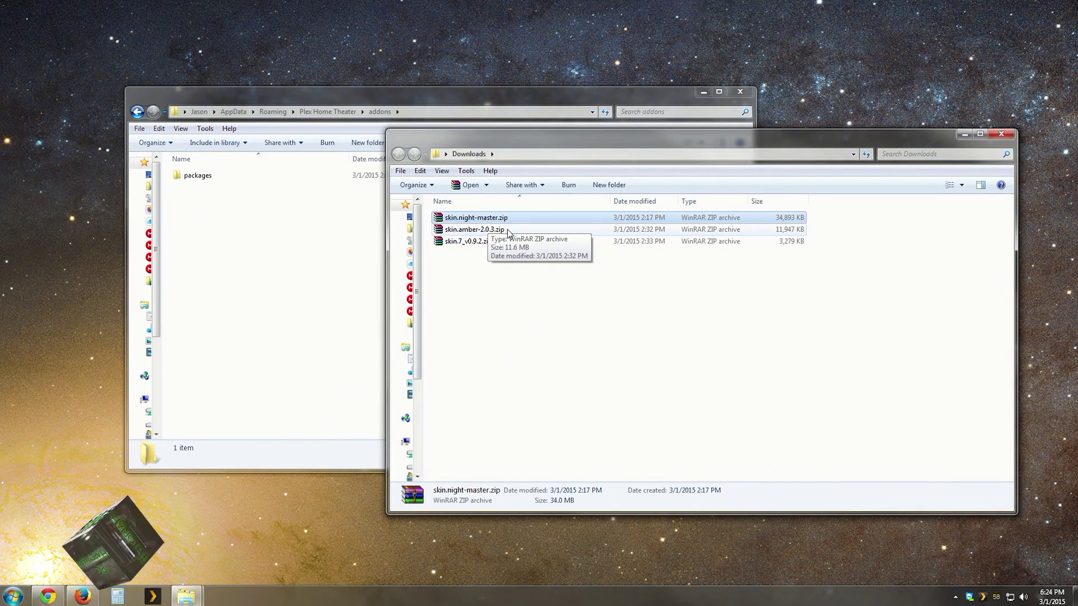
{"action": "left_click", "coordinate": [477, 231]}
{"action": "left_click", "coordinate": [476, 242]}
{"action": "left_click_drag", "start_coordinate": [569, 137], "coordinate": [717, 144]}
{"action": "left_click_drag", "start_coordinate": [617, 223], "coordinate": [342, 228]}
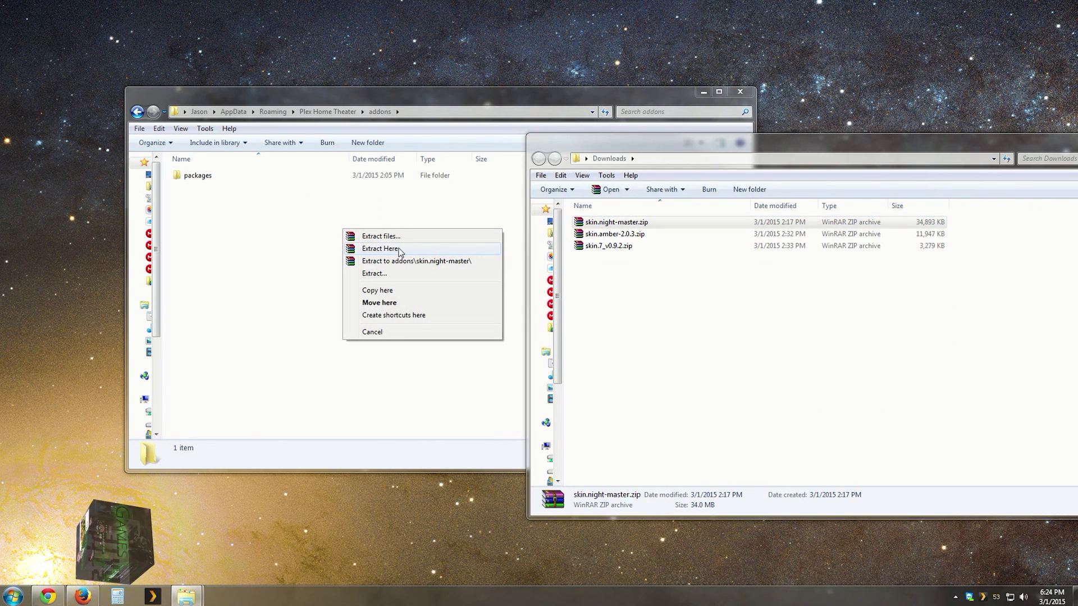
{"action": "left_click", "coordinate": [400, 250]}
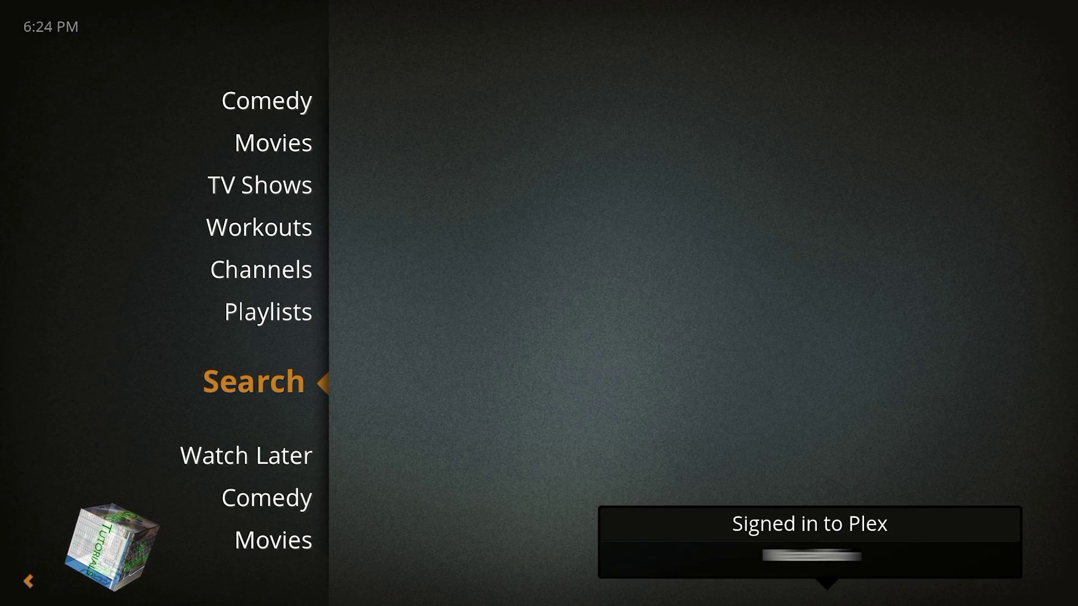
Switch to Plex Home Theater and open its Preferences.
{"action": "key", "text": "Down"}
{"action": "key", "text": "Down"}
{"action": "key", "text": "Down"}
{"action": "key", "text": "Down"}
{"action": "key", "text": "Up"}
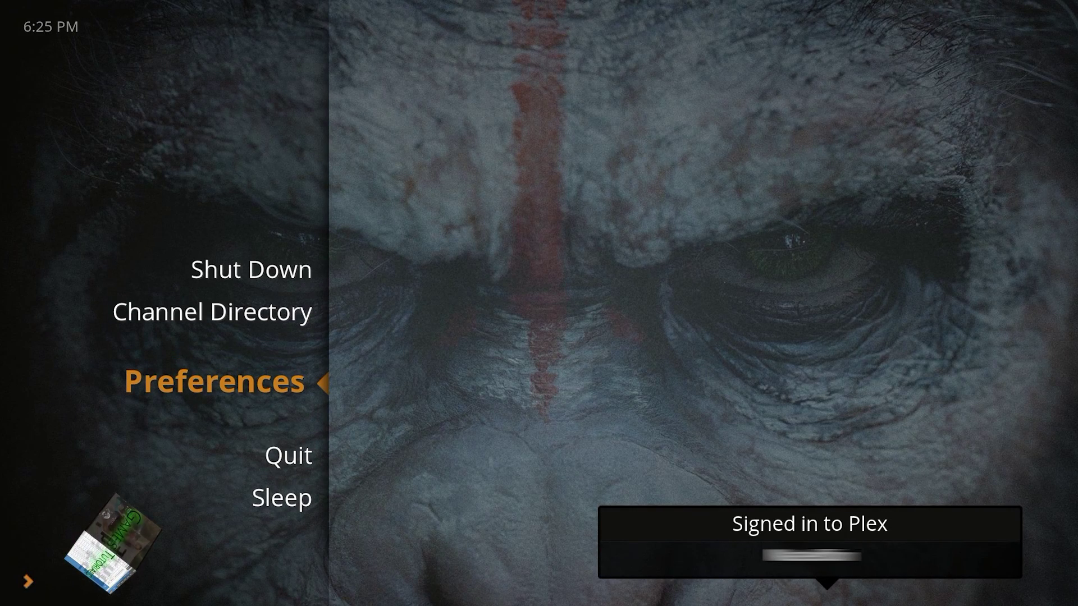
{"action": "key", "text": "Return"}
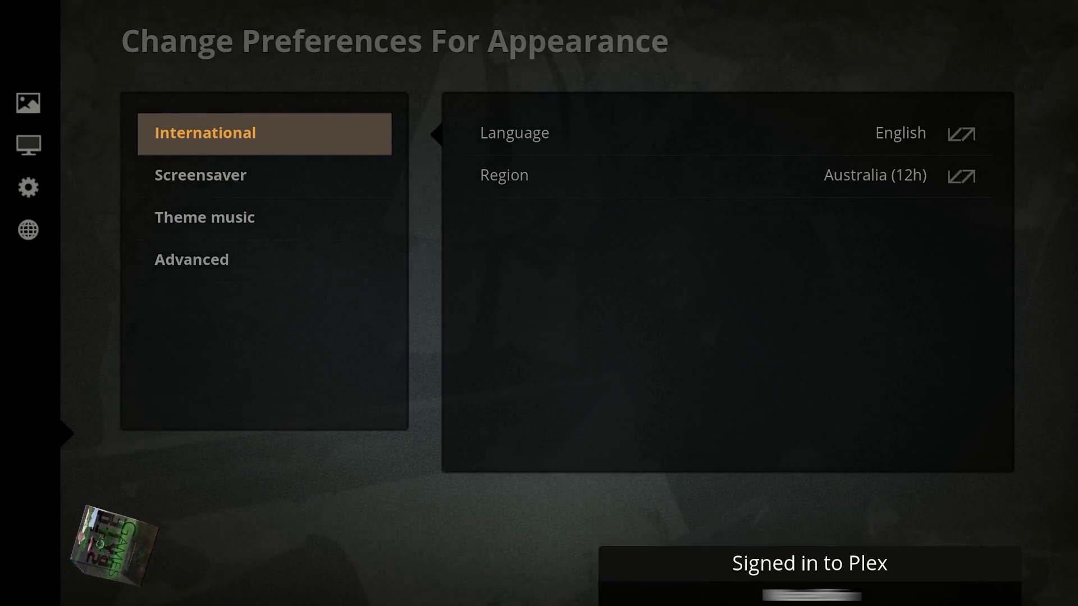
Set the skin to Night (Git) in the advanced appearance preferences.
{"action": "key", "text": "Left"}
{"action": "key", "text": "Down"}
{"action": "key", "text": "Up"}
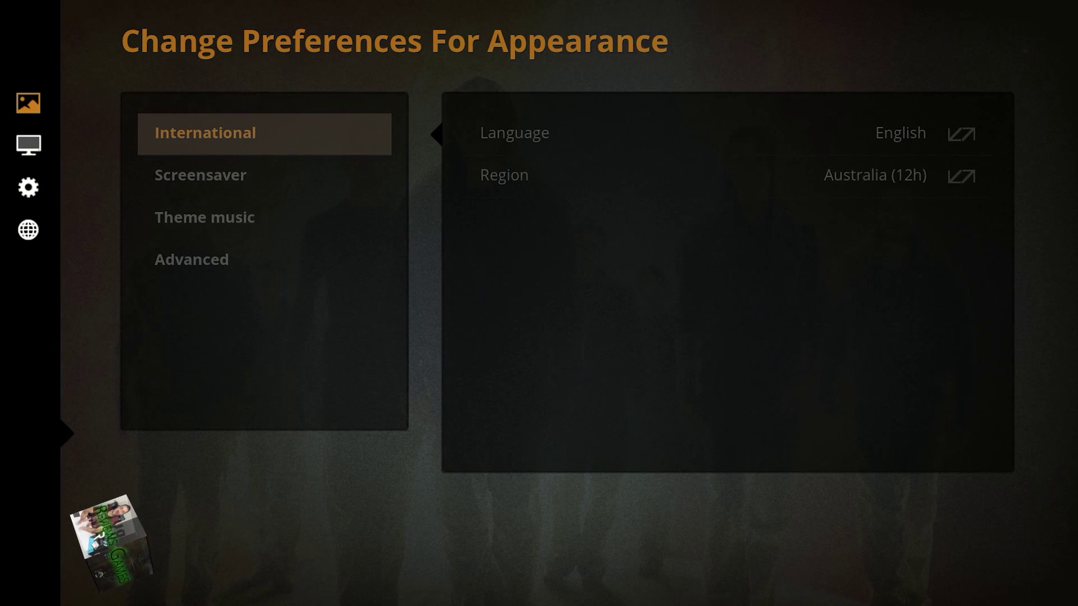
{"action": "key", "text": "Right"}
{"action": "key", "text": "Down"}
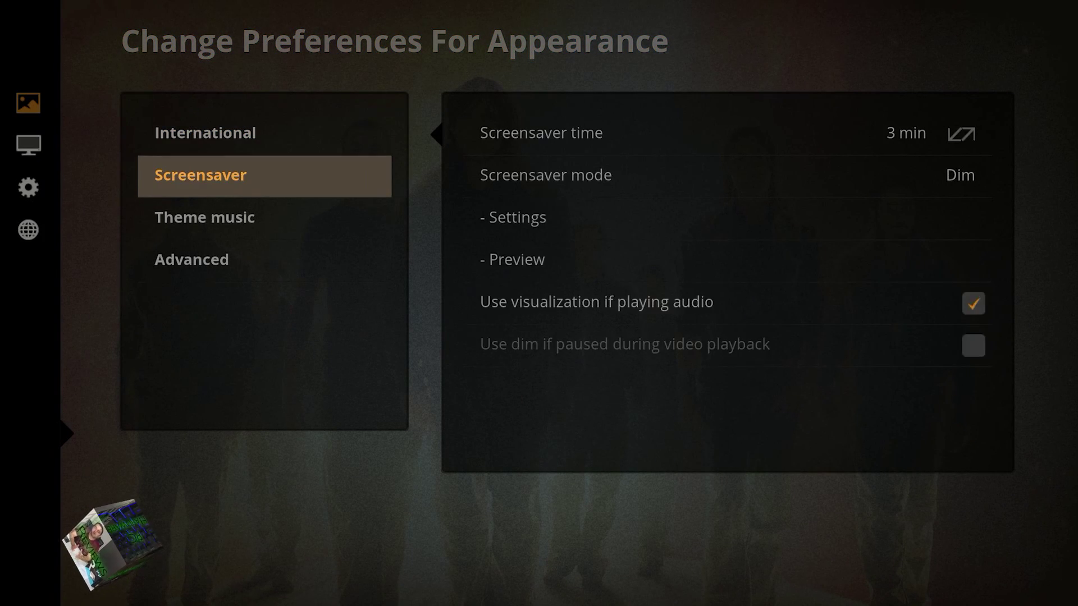
{"action": "key", "text": "Down"}
{"action": "key", "text": "Down"}
{"action": "key", "text": "Right"}
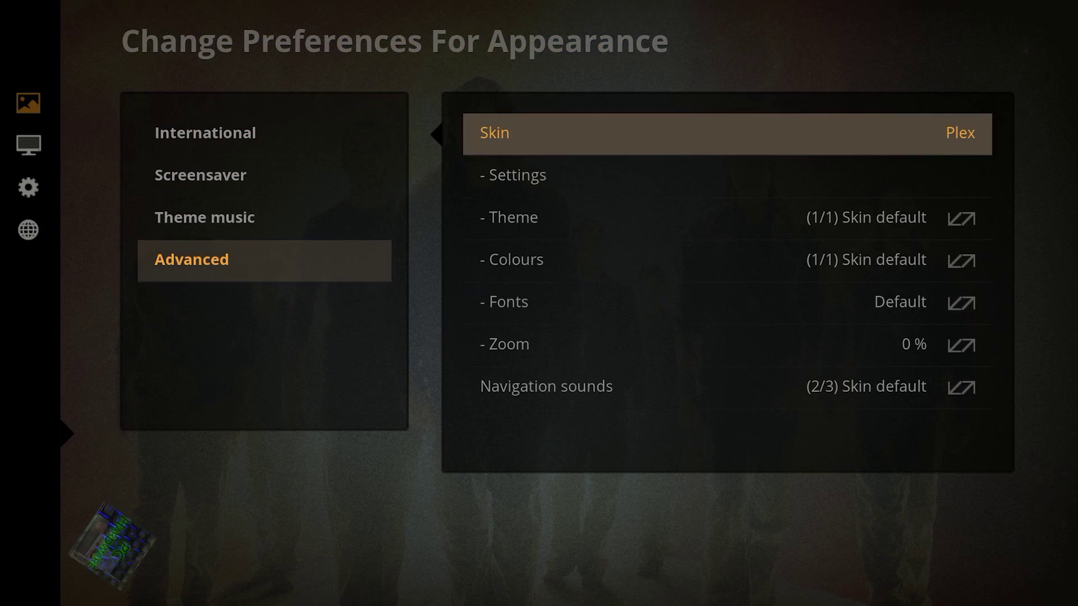
{"action": "key", "text": "Return"}
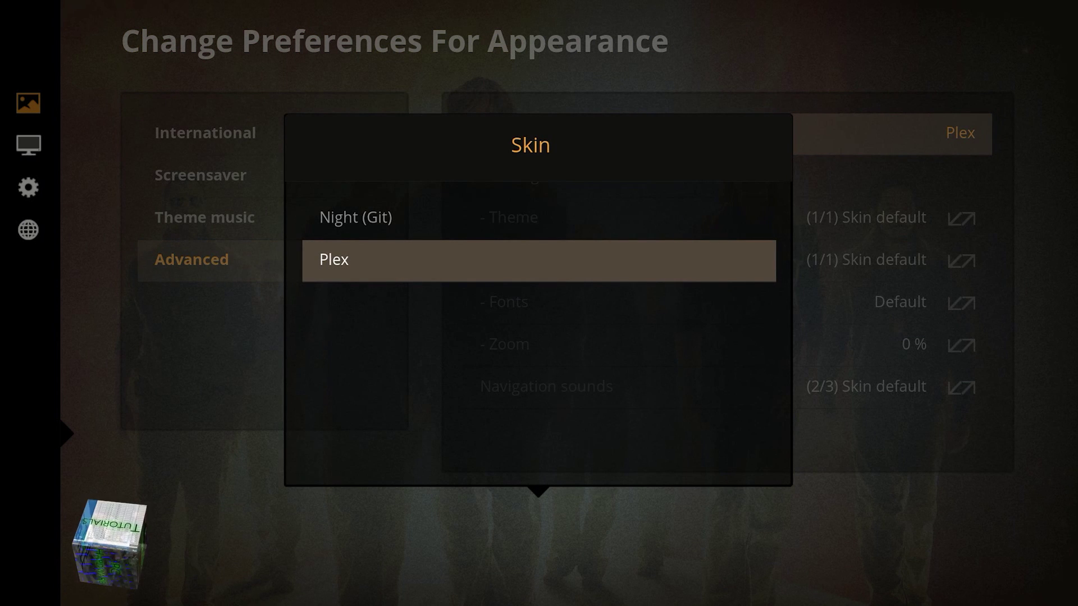
{"action": "key", "text": "Up"}
{"action": "key", "text": "Return"}
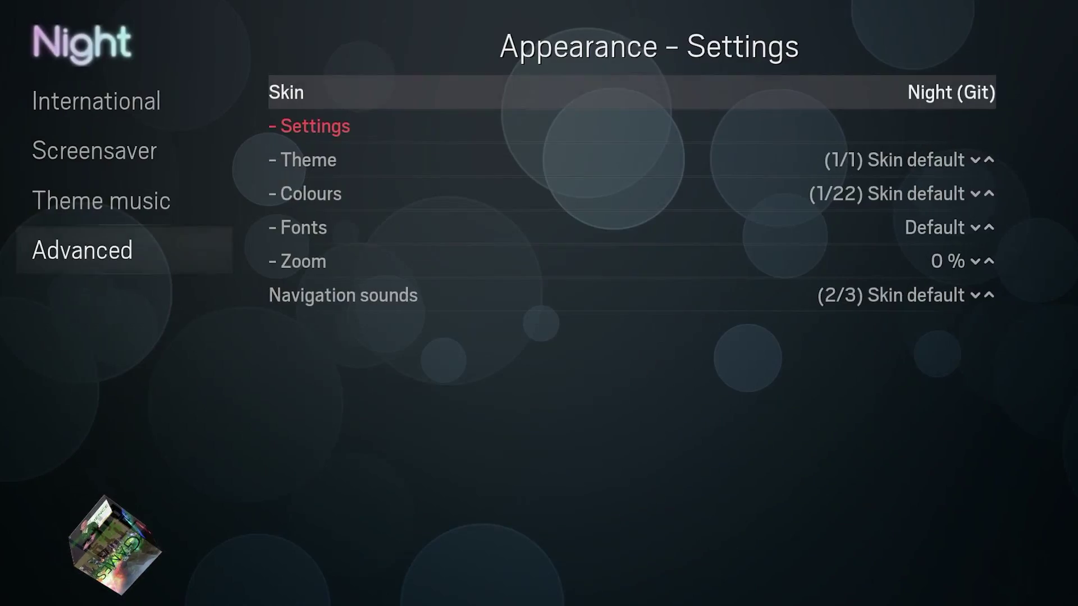
Look through the advanced appearance settings under the Night skin and return to the home menu.
{"action": "key", "text": "Up"}
{"action": "key", "text": "Up"}
{"action": "key", "text": "Up"}
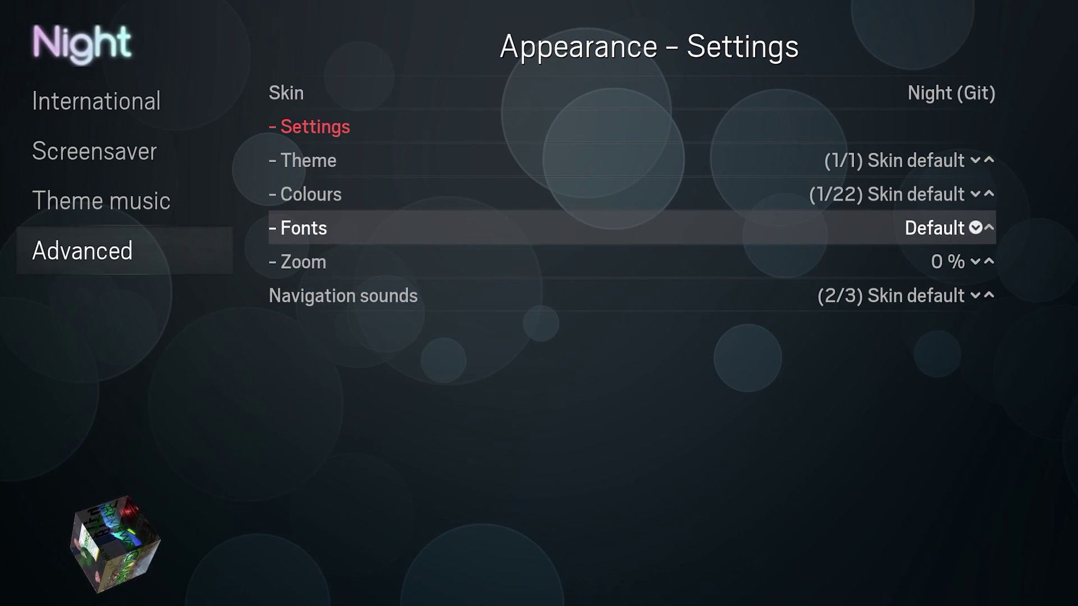
{"action": "key", "text": "Up"}
{"action": "key", "text": "Left"}
{"action": "key", "text": "Up"}
{"action": "key", "text": "Up"}
{"action": "key", "text": "Up"}
{"action": "key", "text": "Down"}
{"action": "key", "text": "Down"}
{"action": "key", "text": "Down"}
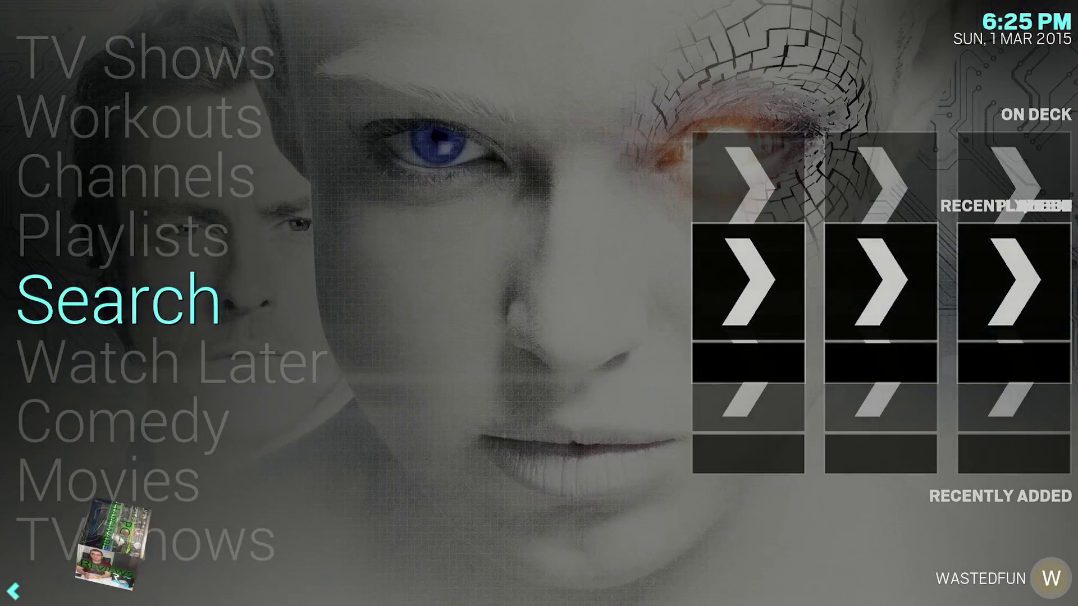
Open the Movies library from the home menu.
{"action": "key", "text": "Up"}
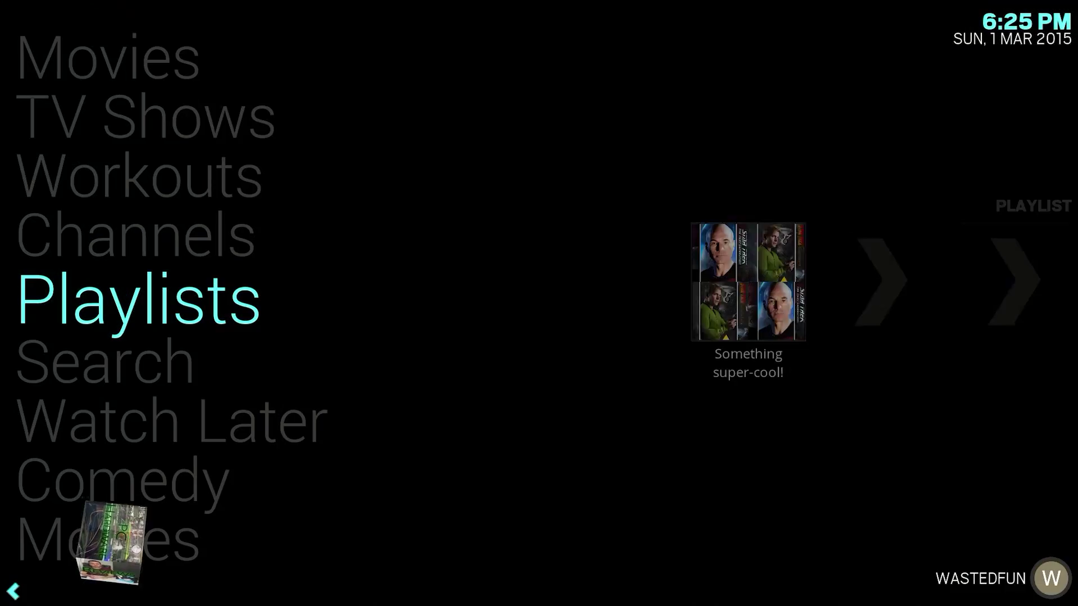
{"action": "key", "text": "Up"}
{"action": "key", "text": "Up"}
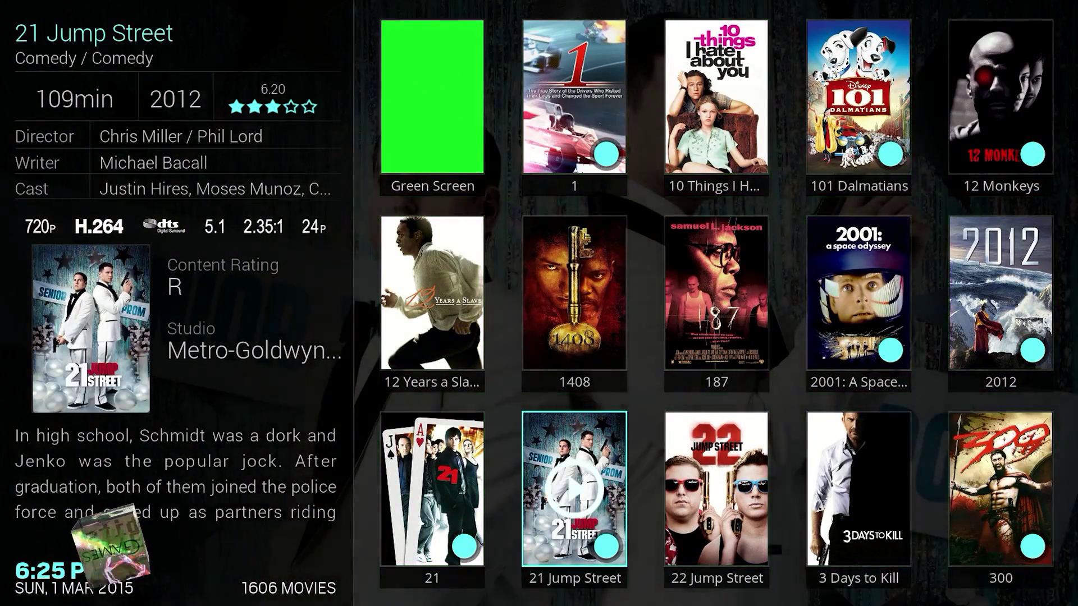
Browse the movie posters in the library to examine how the Night skin presents titles and their details.
{"action": "key", "text": "Right"}
{"action": "key", "text": "Right"}
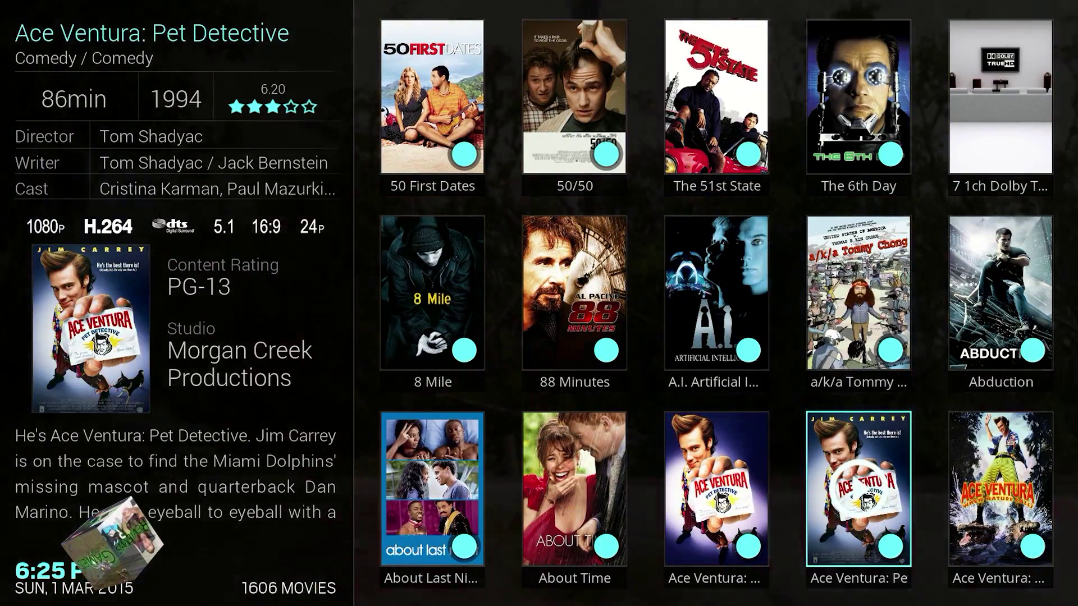
{"action": "key", "text": "Up"}
{"action": "key", "text": "Up"}
{"action": "key", "text": "Up"}
{"action": "key", "text": "Up"}
{"action": "key", "text": "Up"}
{"action": "key", "text": "Right"}
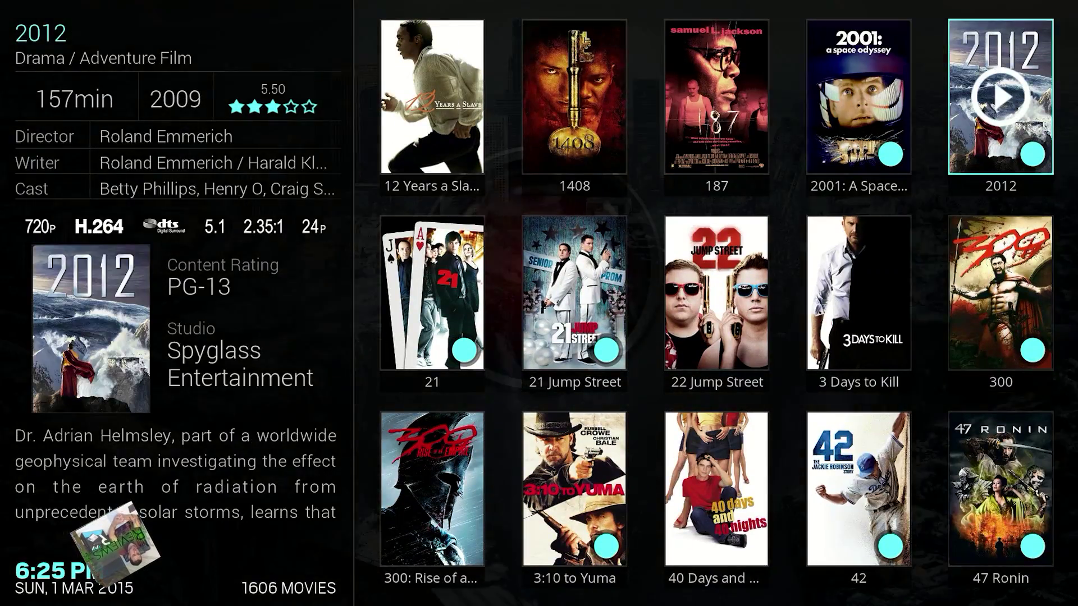
{"action": "key", "text": "Down"}
{"action": "key", "text": "Down"}
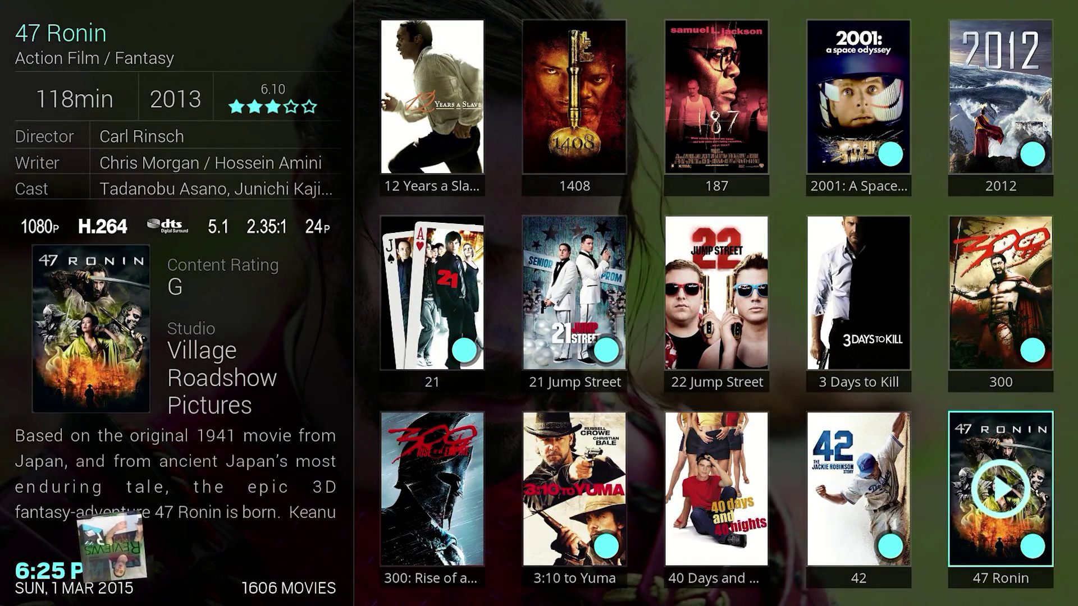